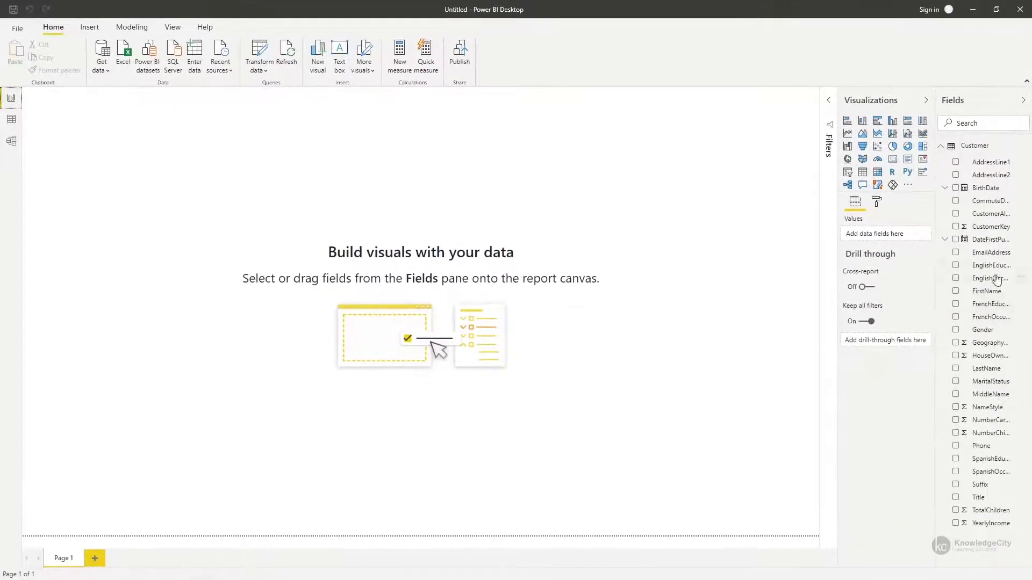
# Add a table visual of Customer CommuteDistance values to the report canvas
pyautogui.moveTo(990, 202); pyautogui.dragTo(713, 164)
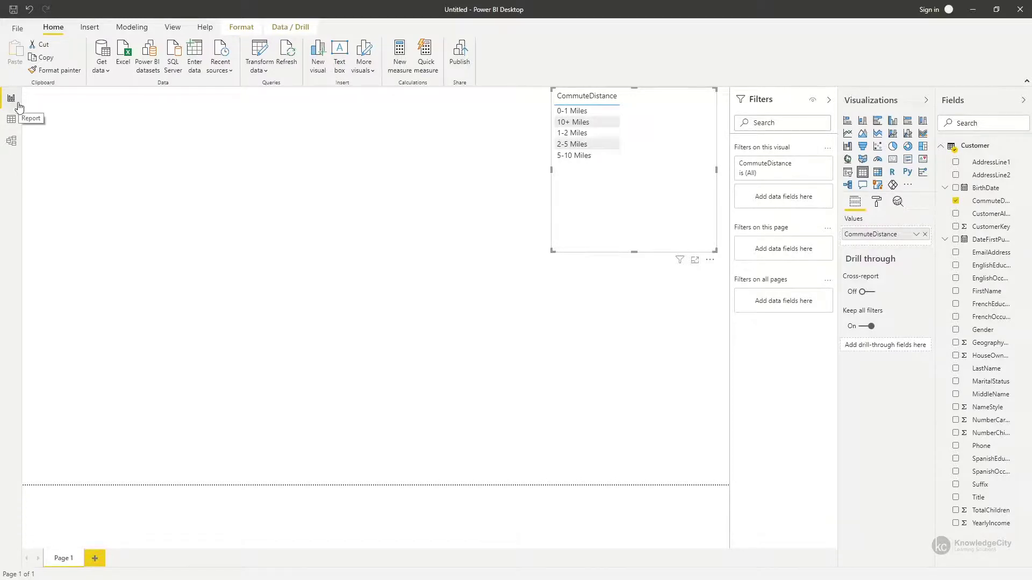
# Switch to the data view to see the Customer table's fields
pyautogui.click(11, 120)
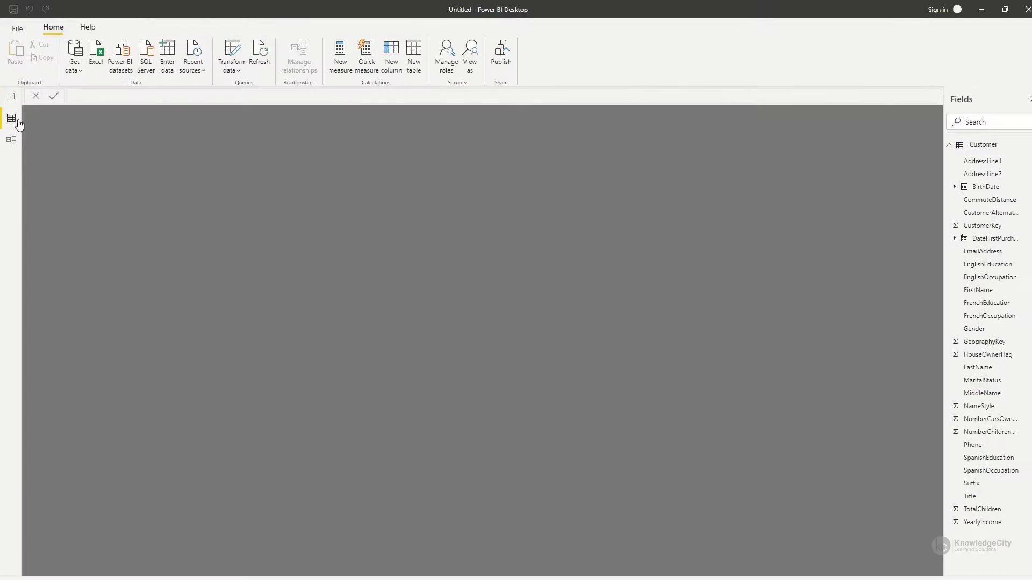